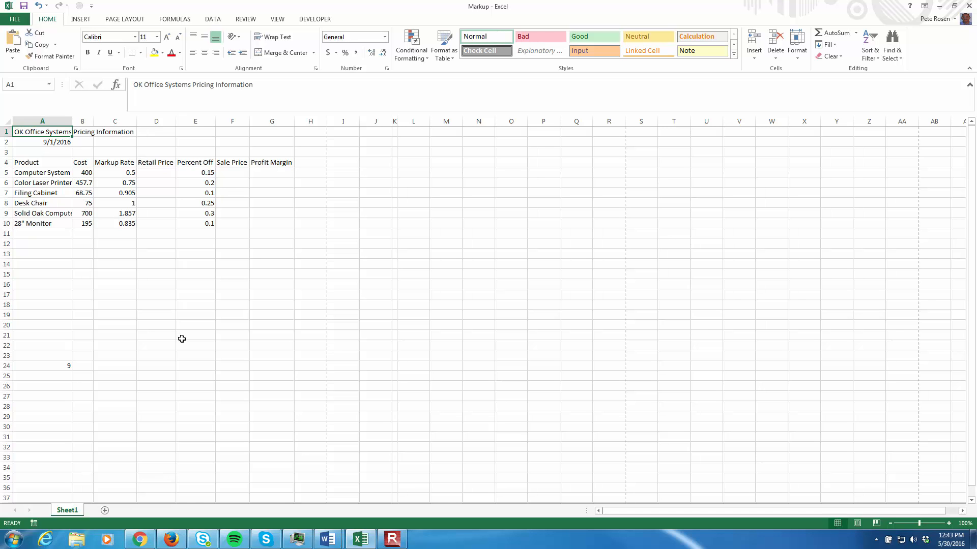
click(8, 22)
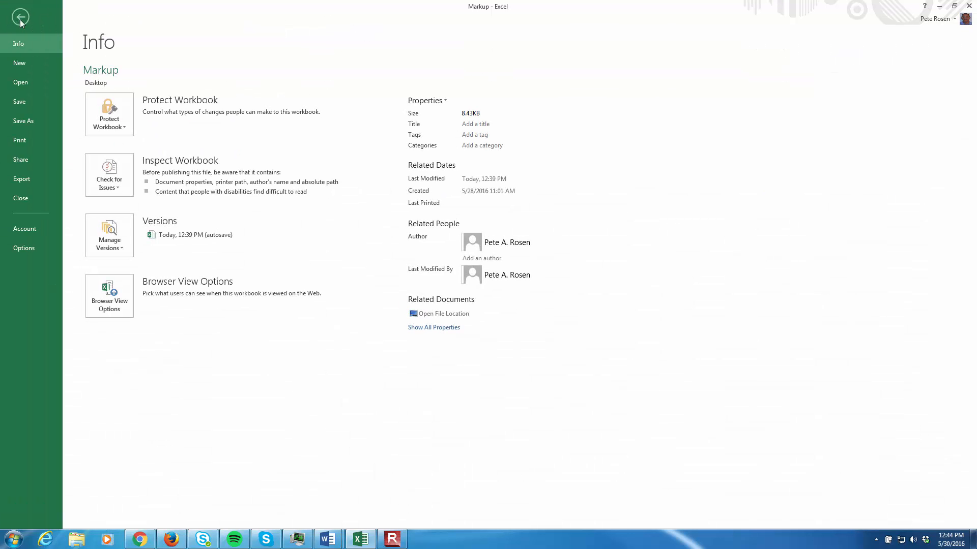
click(21, 17)
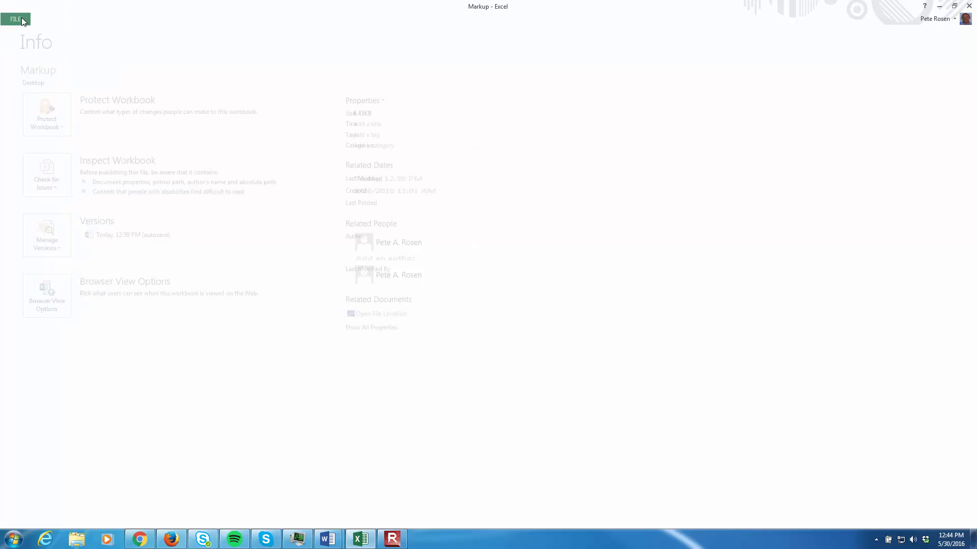
click(77, 22)
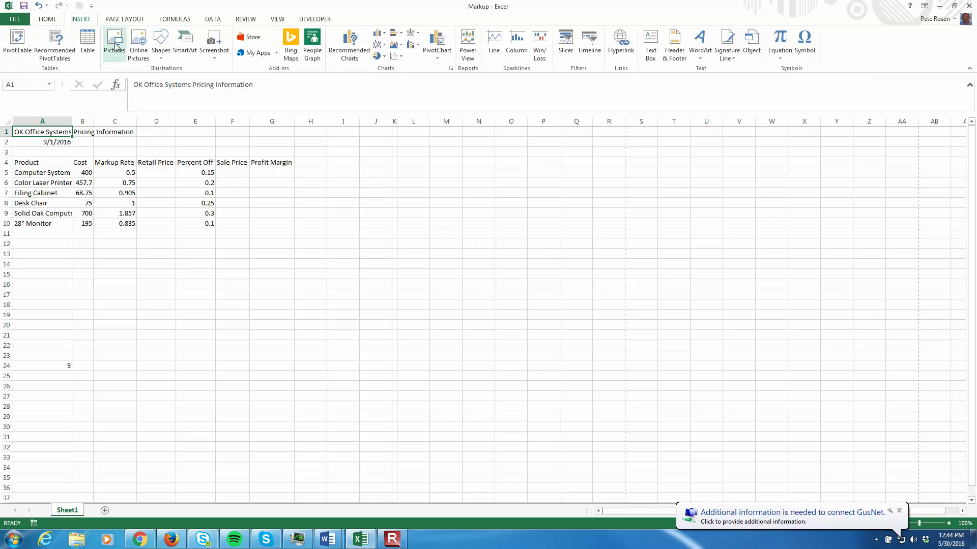
click(125, 20)
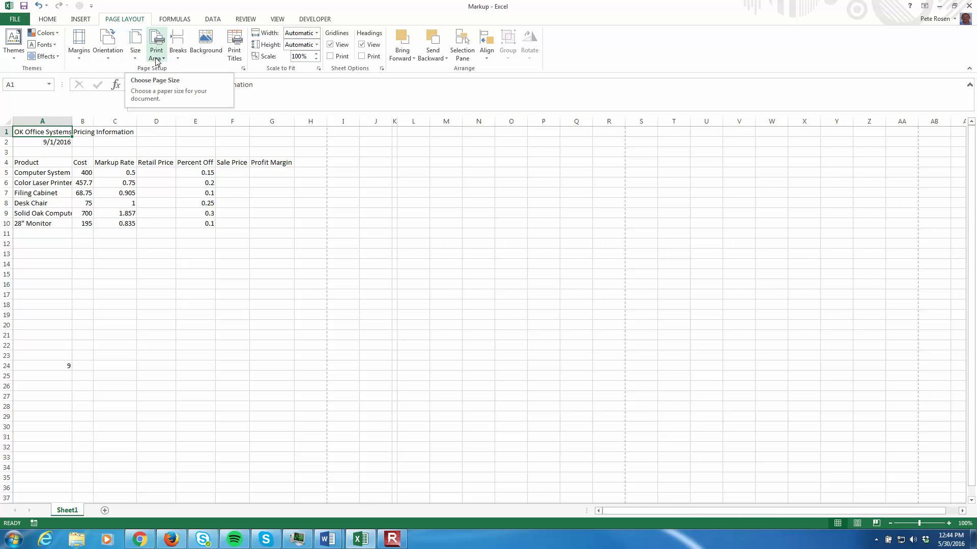
click(173, 18)
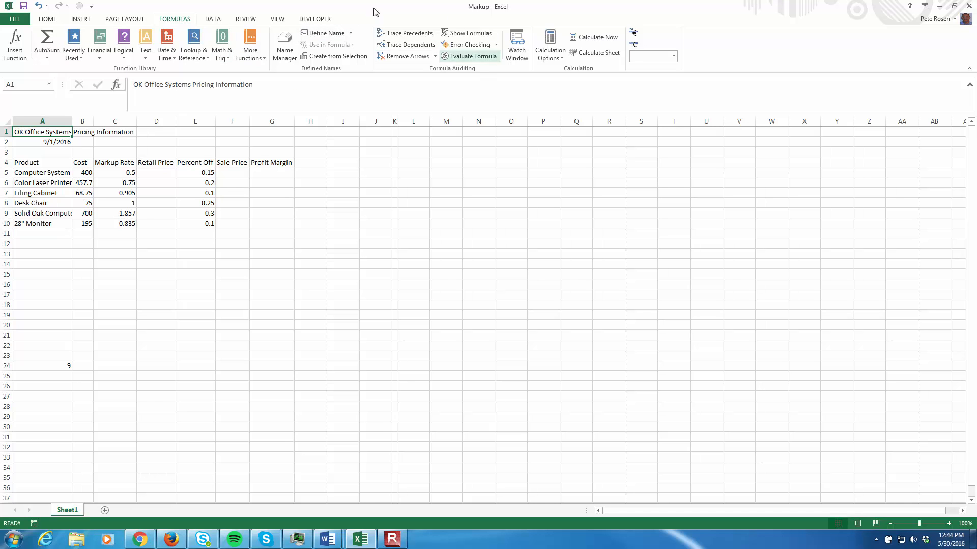
click(213, 20)
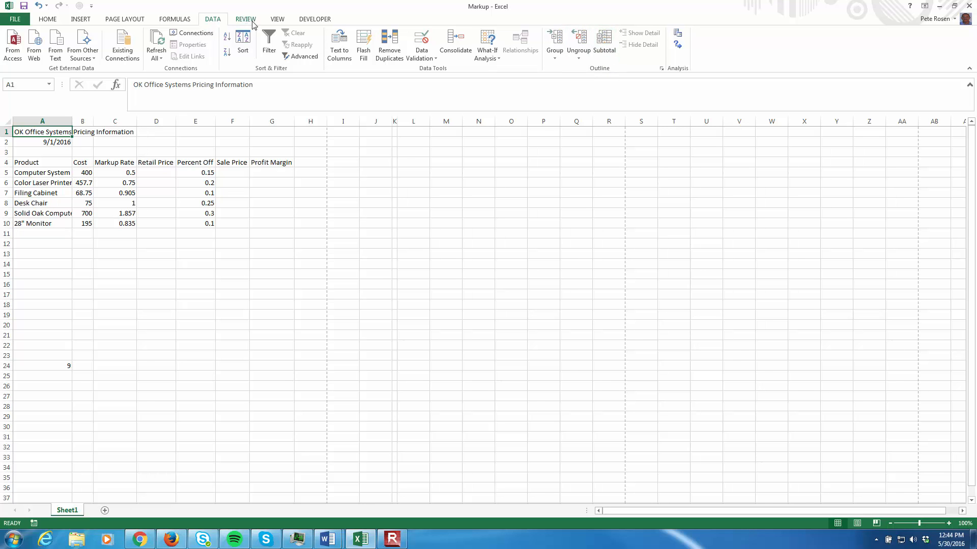
- Preview the worksheet in Page Break Preview and Page Layout view, and return it to Normal view
click(275, 20)
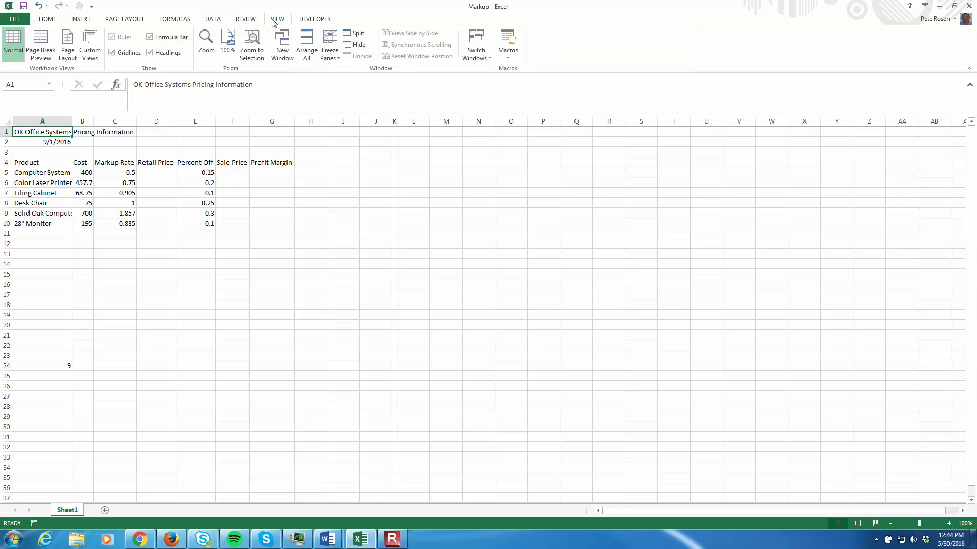
click(40, 54)
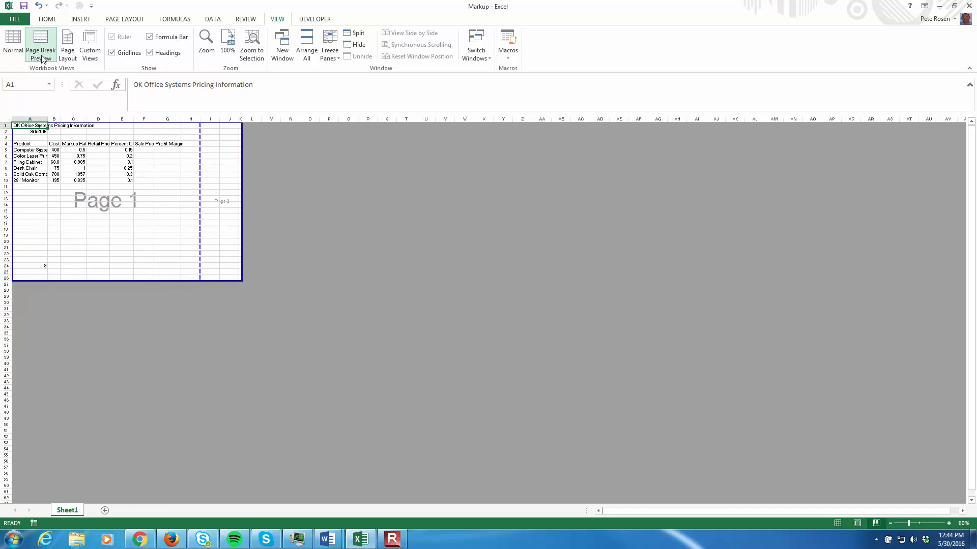
click(66, 55)
click(44, 54)
click(66, 57)
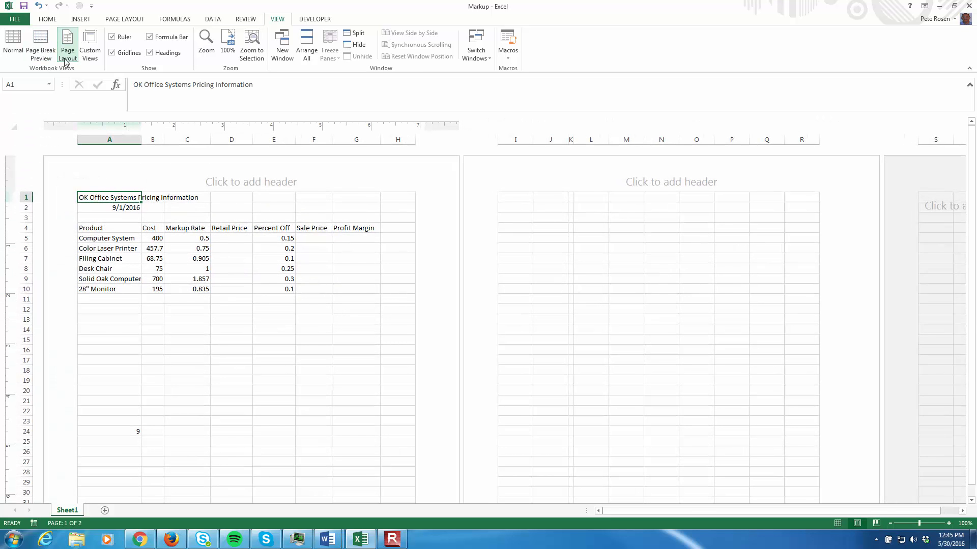
click(23, 53)
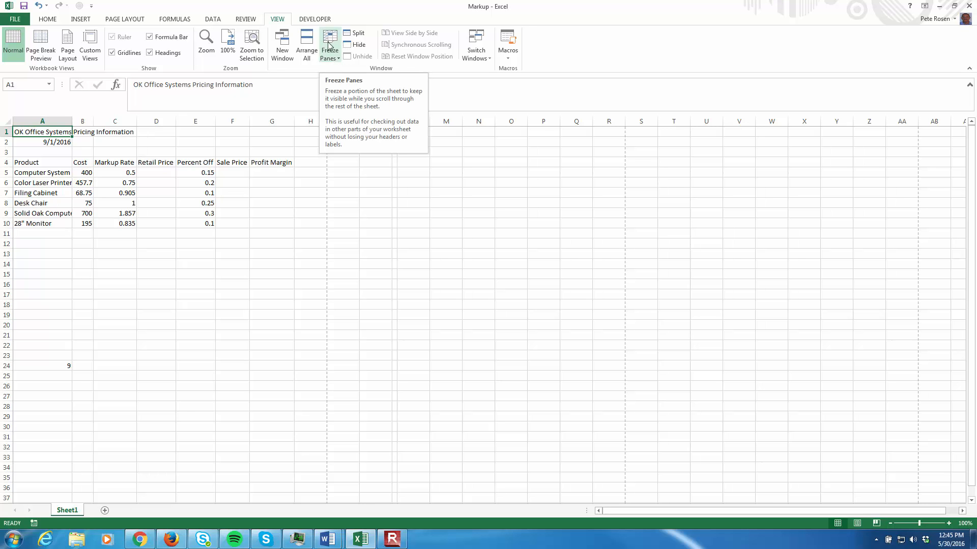
click(48, 20)
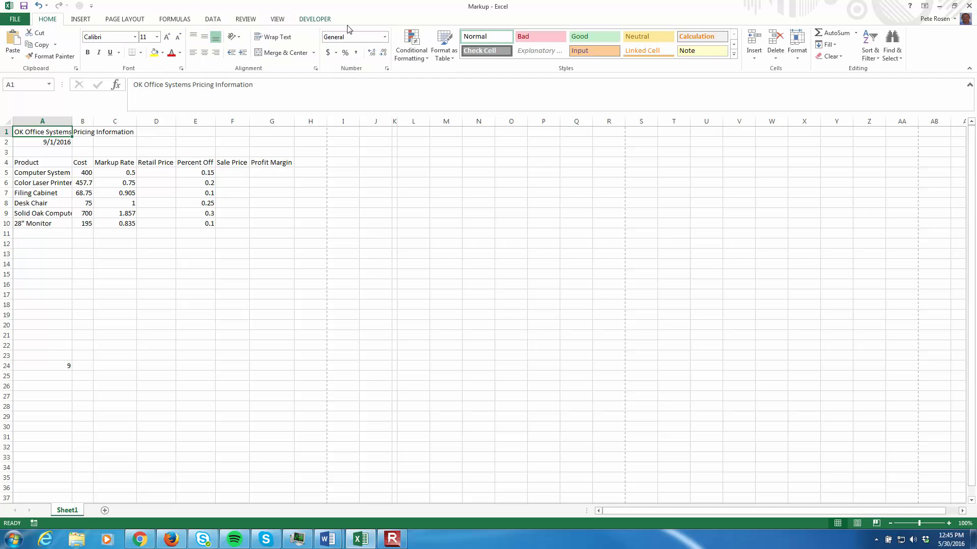
- Inspect the full contents of cells B5 and A1 in the formula bar, leaving both unedited
click(41, 84)
click(85, 170)
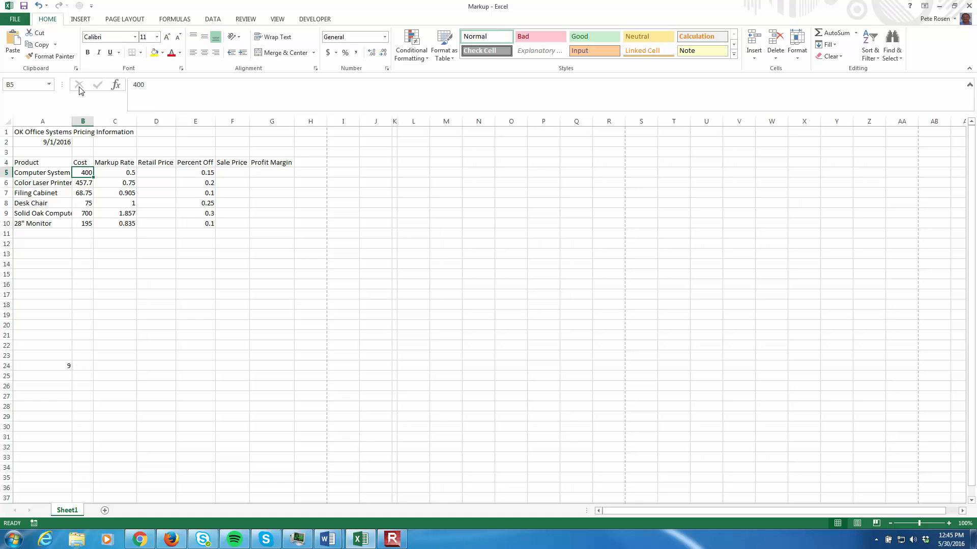
click(155, 84)
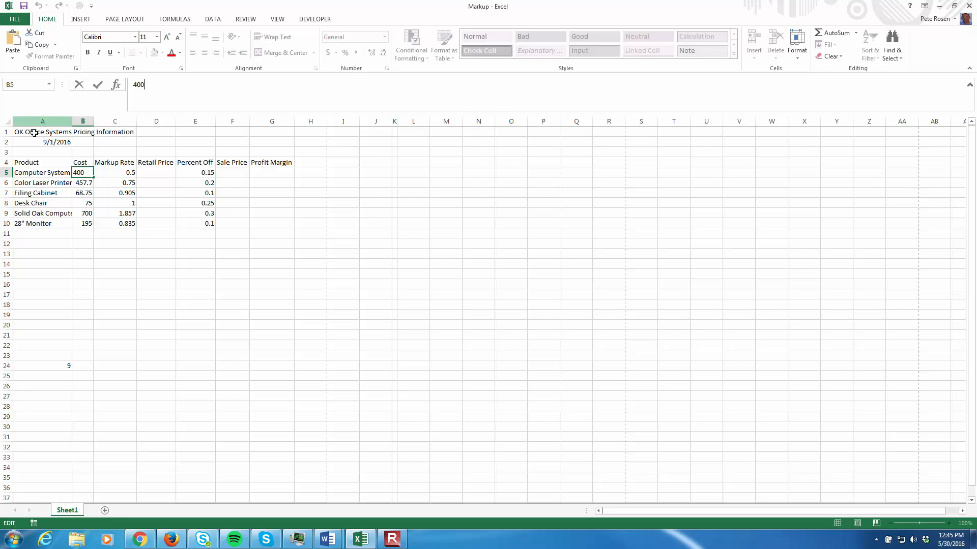
click(101, 297)
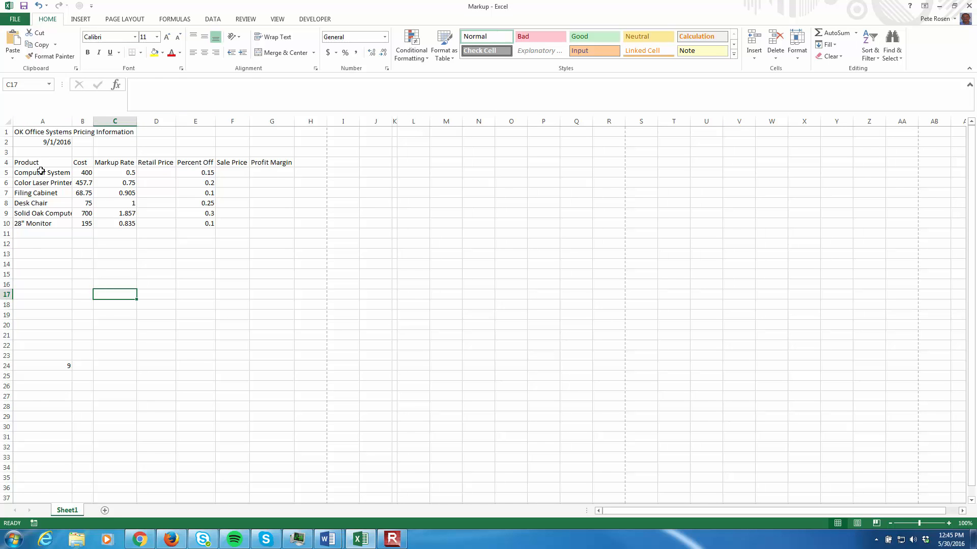
click(33, 133)
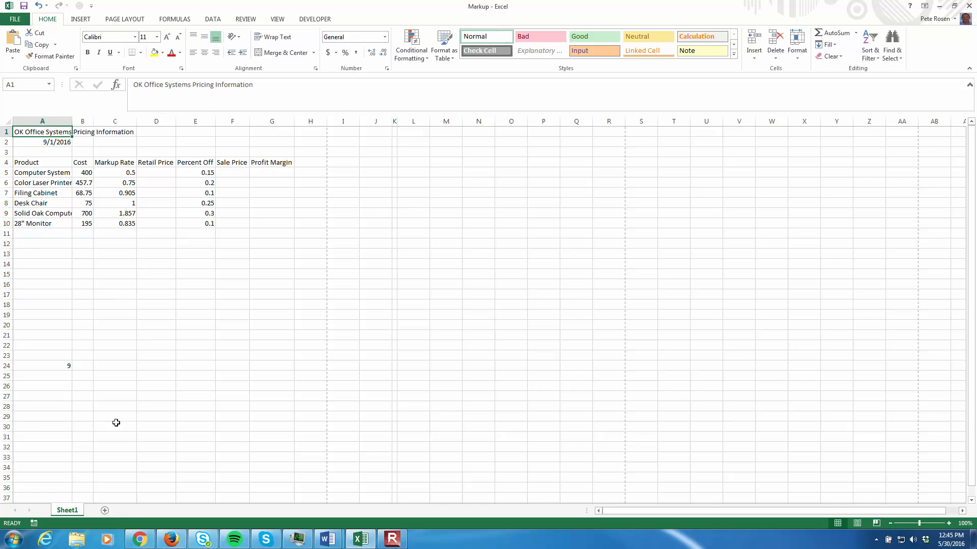
click(235, 85)
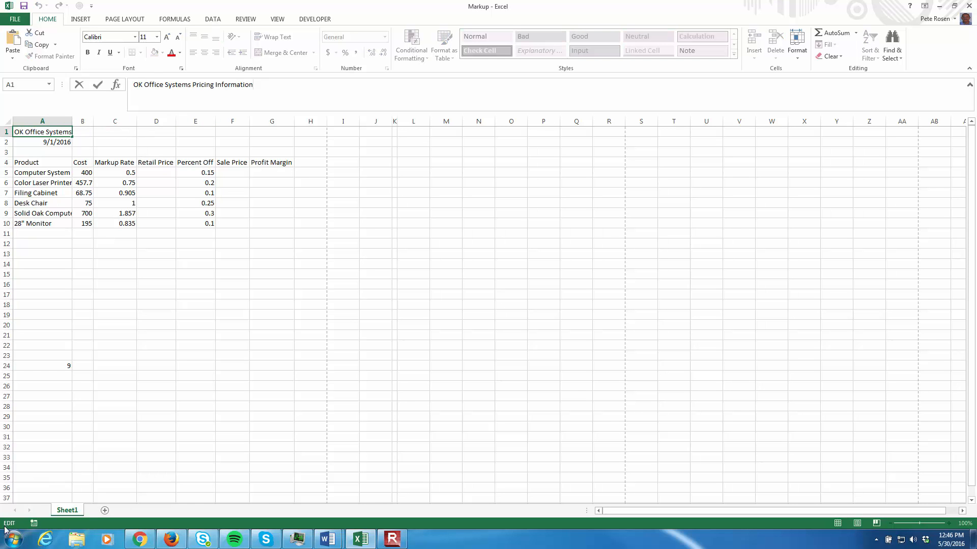
click(57, 142)
click(57, 133)
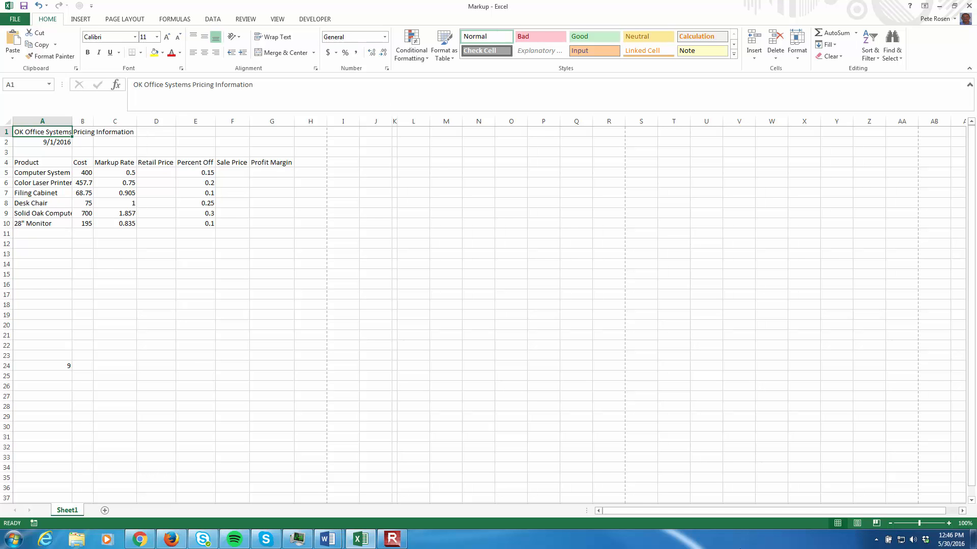
- Switch the worksheet through Page Layout and Page Break Preview using the view shortcuts, and restore Normal view
click(857, 523)
click(877, 525)
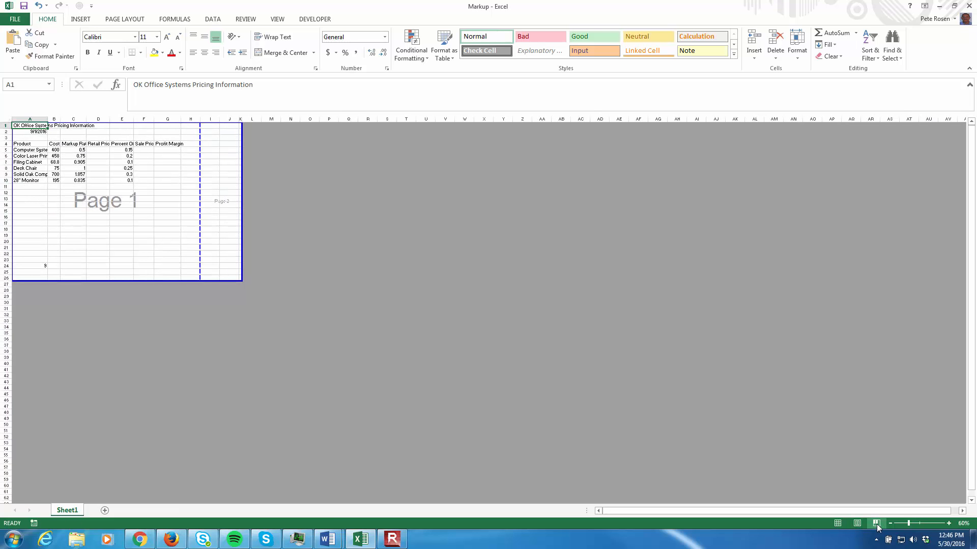
click(836, 523)
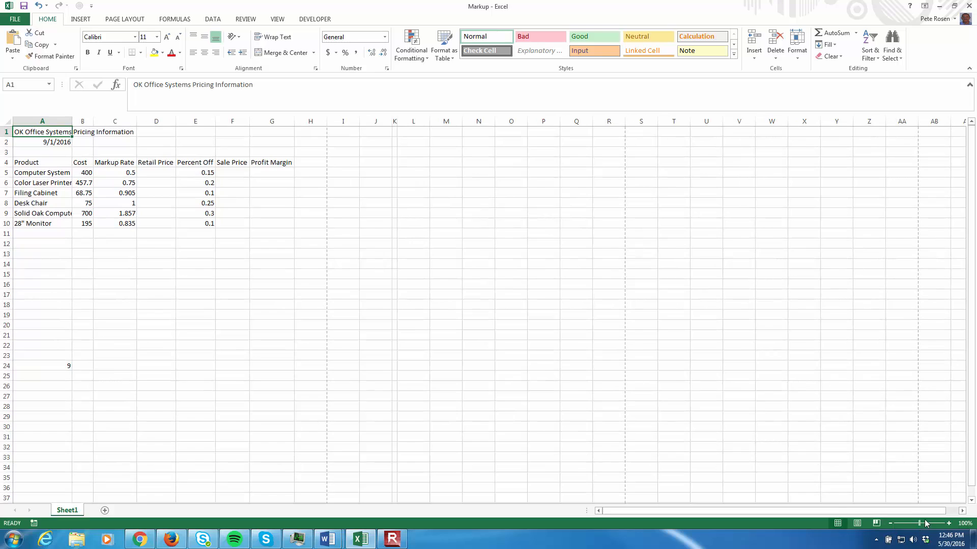
mouse_move(920, 523)
mouse_down()
mouse_move(908, 524)
mouse_move(936, 524)
mouse_move(919, 524)
mouse_up()
- Delete the stray 9 from cell A24
click(64, 367)
key(BackSpace)
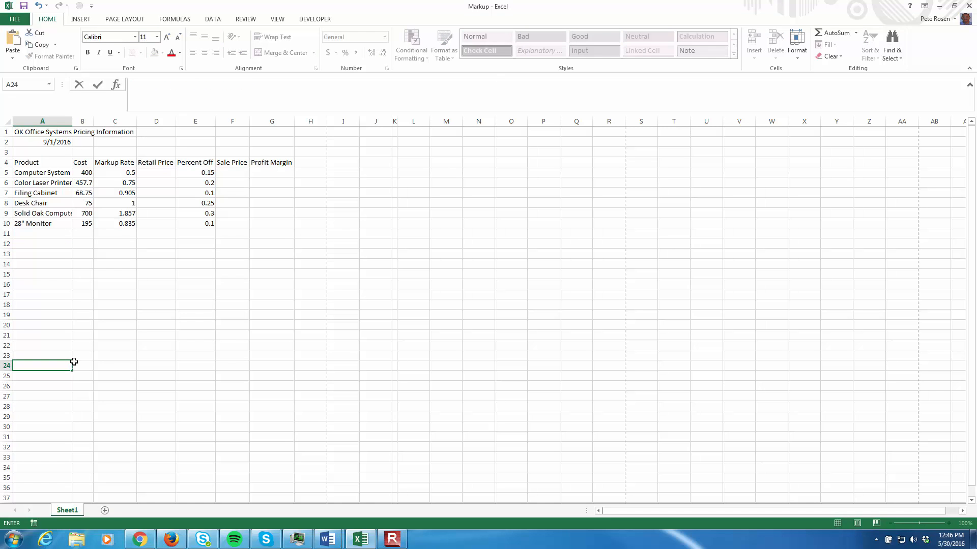
key(Return)
key(Return)
key(Return)
key(Return)
key(Return)
key(Return)
key(Return)
key(Return)
key(Return)
key(Return)
key(Return)
key(Return)
key(Return)
- Move the active cell up and down column A, finishing on cell A1
key(Up)
key(Up)
key(Up)
key(Up)
key(Up)
key(Up)
key(Up)
key(Up)
key(Up)
key(Up)
key(Up)
key(Up)
key(Up)
key(Up)
key(Up)
key(Up)
key(Up)
key(Up)
key(Up)
key(Up)
key(Up)
key(Up)
key(Up)
key(Up)
key(Up)
key(Up)
key(Up)
key(Up)
key(Up)
key(Up)
key(Up)
key(Up)
key(Up)
key(Up)
key(Up)
key(Up)
key(Down)
key(Down)
key(Down)
key(Down)
key(Down)
key(Down)
key(Down)
key(Down)
key(Down)
key(Down)
key(Down)
key(Down)
key(Down)
key(Down)
key(Down)
key(Down)
key(Down)
key(Down)
key(Down)
key(Down)
key(Down)
key(Down)
key(Down)
key(Down)
key(Down)
key(Down)
key(Down)
key(Down)
key(Down)
key(Down)
key(Down)
key(Down)
key(Down)
key(Down)
key(Down)
key(Down)
key(Up)
key(Up)
key(Up)
key(Up)
key(Up)
key(Up)
key(Up)
key(Up)
key(Up)
key(Up)
key(Up)
key(Up)
key(Up)
key(Up)
key(Up)
key(Up)
key(Up)
key(Up)
key(Up)
key(Up)
key(Up)
key(Up)
key(Up)
key(Up)
key(Up)
key(Up)
key(Up)
key(Up)
key(Up)
key(Up)
key(Up)
key(Up)
key(Up)
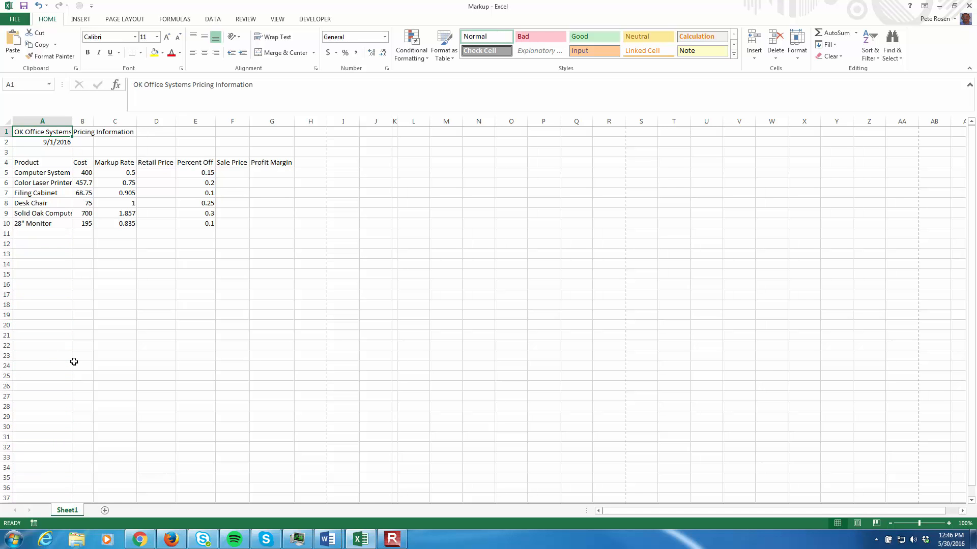
- Enlarge the worksheet zoom to 196% and bring it back to 100%
click(925, 523)
ctrl+scroll(40, 497, up, 2)
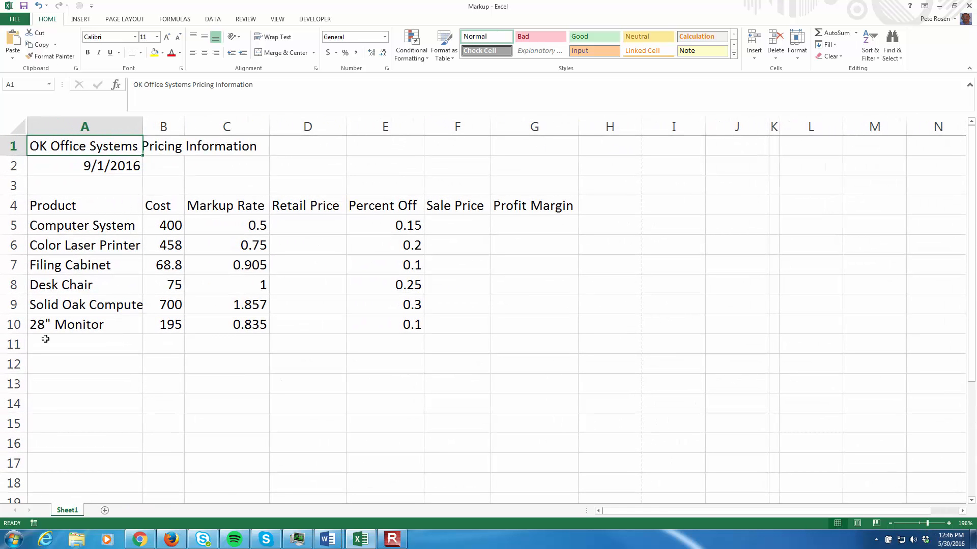
click(921, 525)
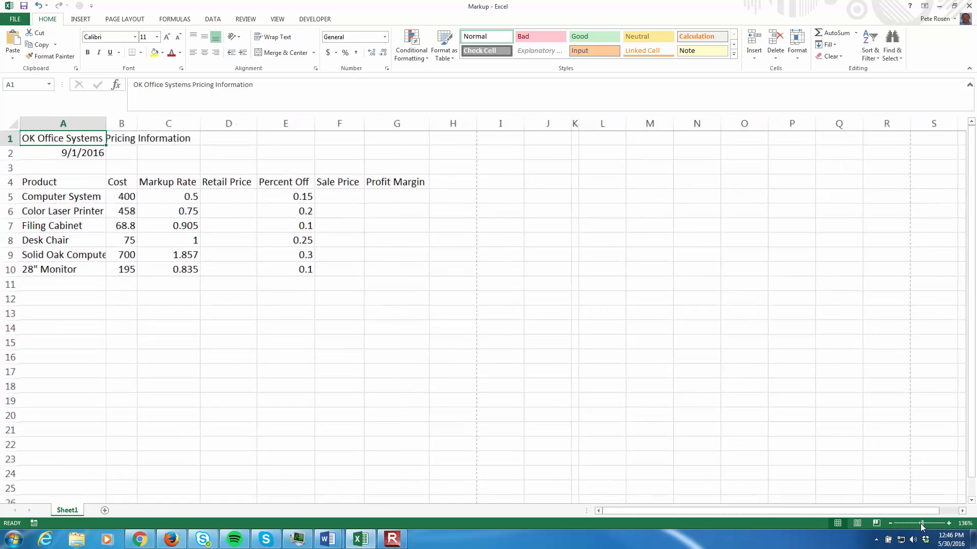
click(919, 524)
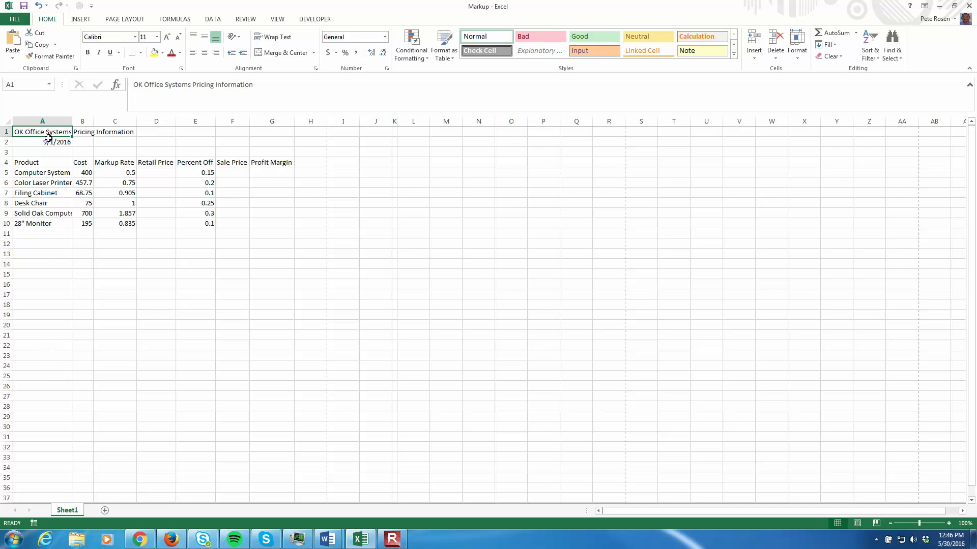
- Move the active cell one cell at a time down, across and back up to cell A1
key(Down)
key(Down)
key(Down)
key(Down)
key(Down)
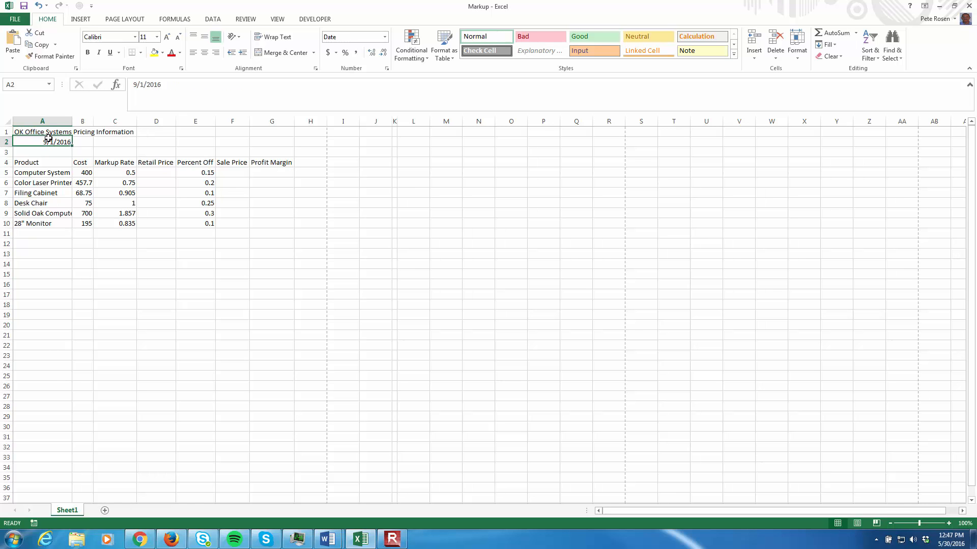
key(Right)
key(Right)
key(Right)
key(Right)
key(Left)
key(Left)
key(Left)
key(Left)
key(Up)
key(Up)
key(Up)
key(Up)
key(Up)
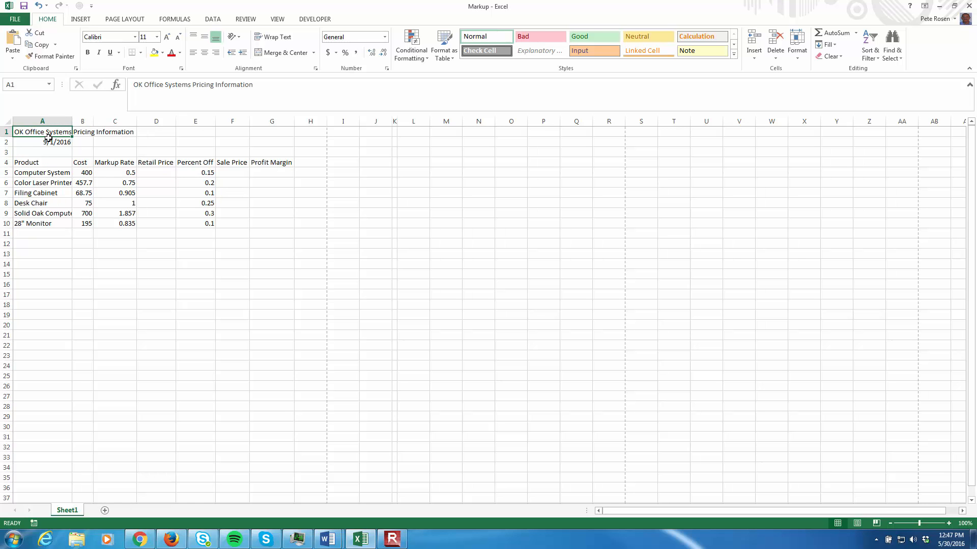
- Move the active cell across row 1 and back to cell A1
key(Right)
key(Right)
key(Right)
key(Right)
key(Right)
key(Right)
key(Right)
key(Left)
key(Left)
key(Left)
key(Left)
key(Left)
key(Left)
key(Left)
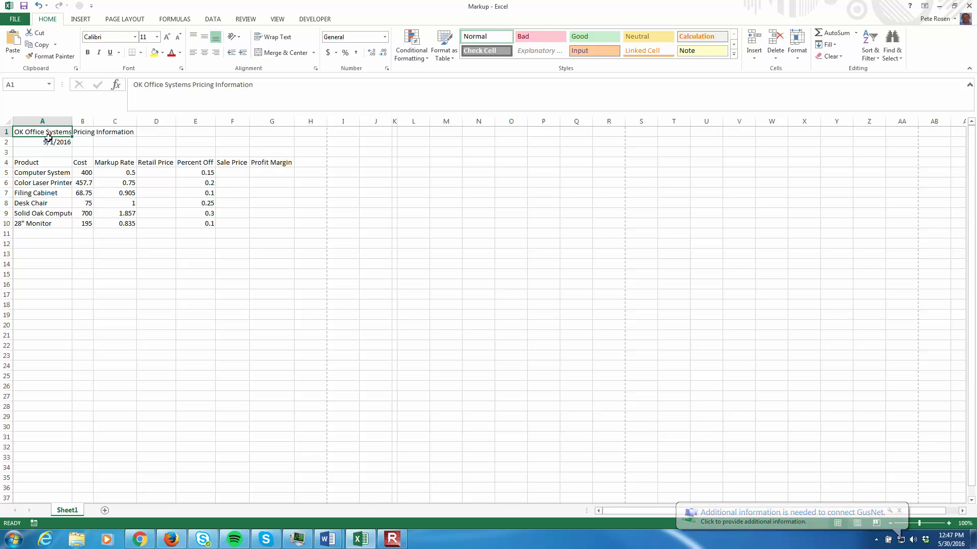
- Page down the worksheet two screens to cell A75 and page back up to cell A1
key(Page_Down)
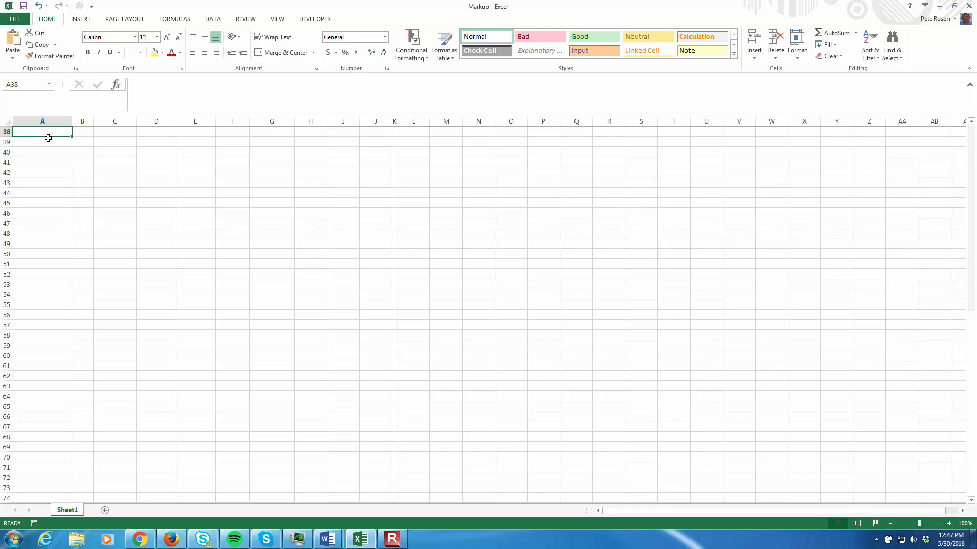
key(Page_Down)
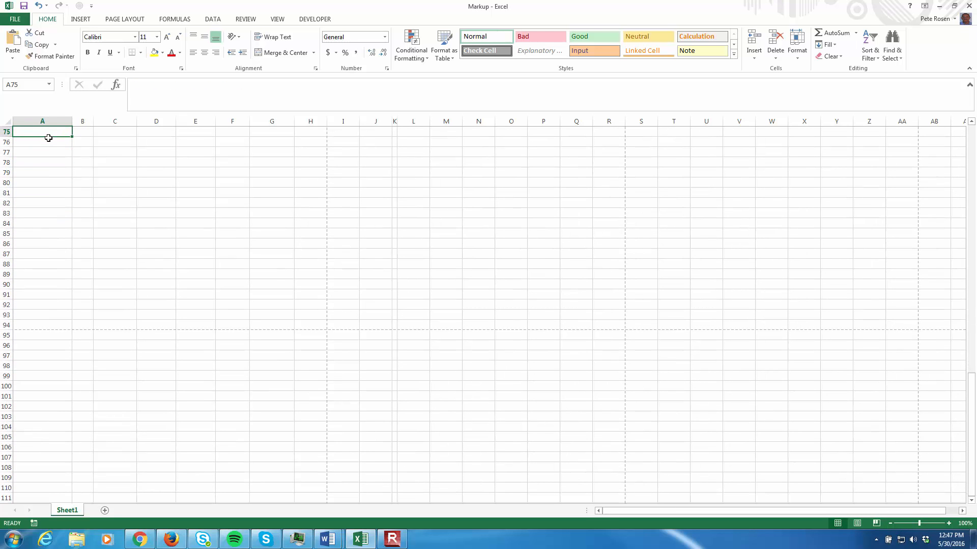
key(Page_Up)
key(Page_Up)
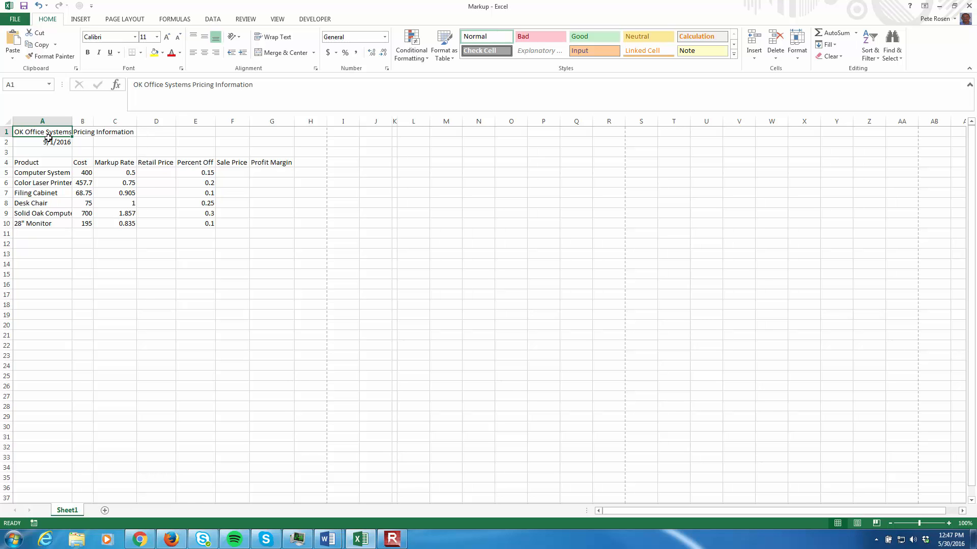
- Move the active cell along row 1 to G1 and jump back to the beginning of the worksheet
key(Right)
key(Right)
key(Right)
key(Right)
key(Right)
key(Right)
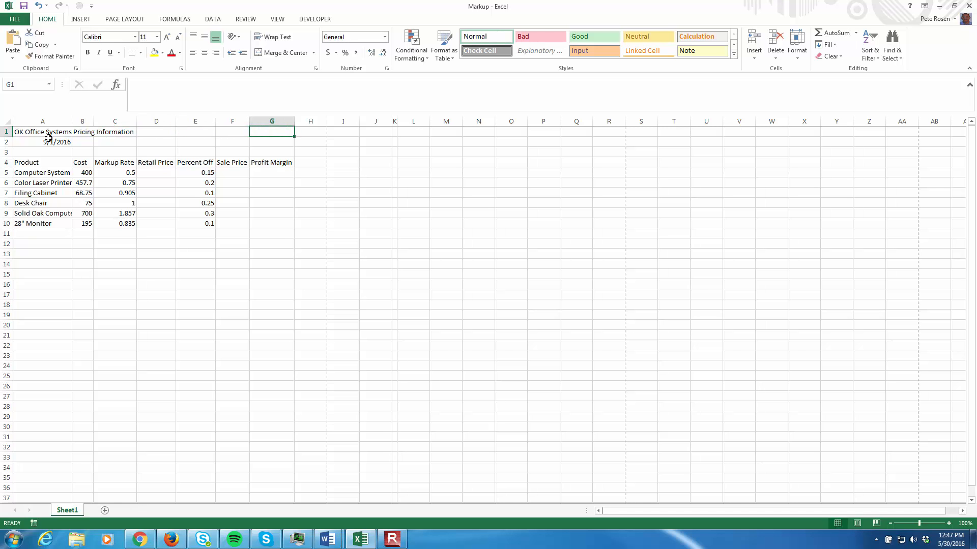
key(ctrl+Home)
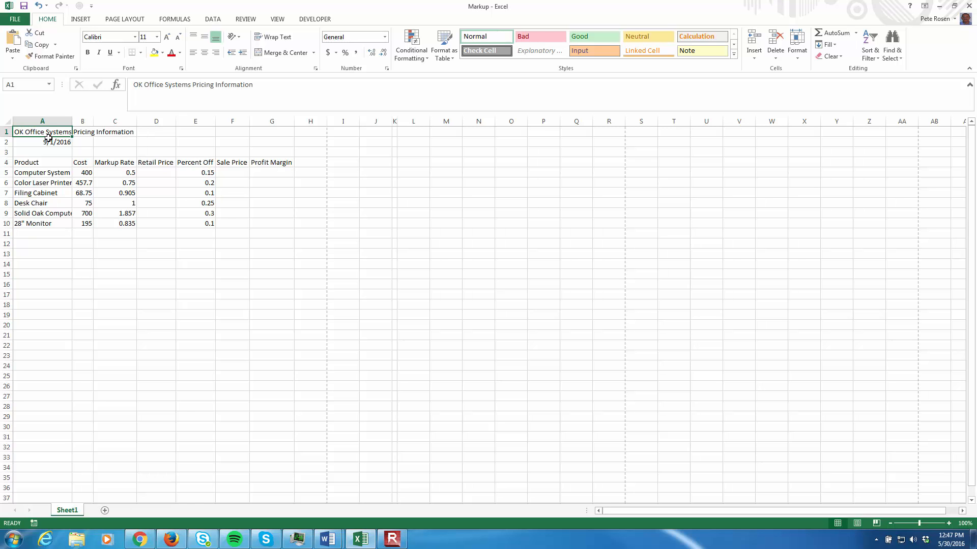
- Move the active cell down to row 8 and across to S8, and jump back to the row's first cell
key(Down)
key(Down)
key(Down)
key(Down)
key(Down)
key(Down)
key(Down)
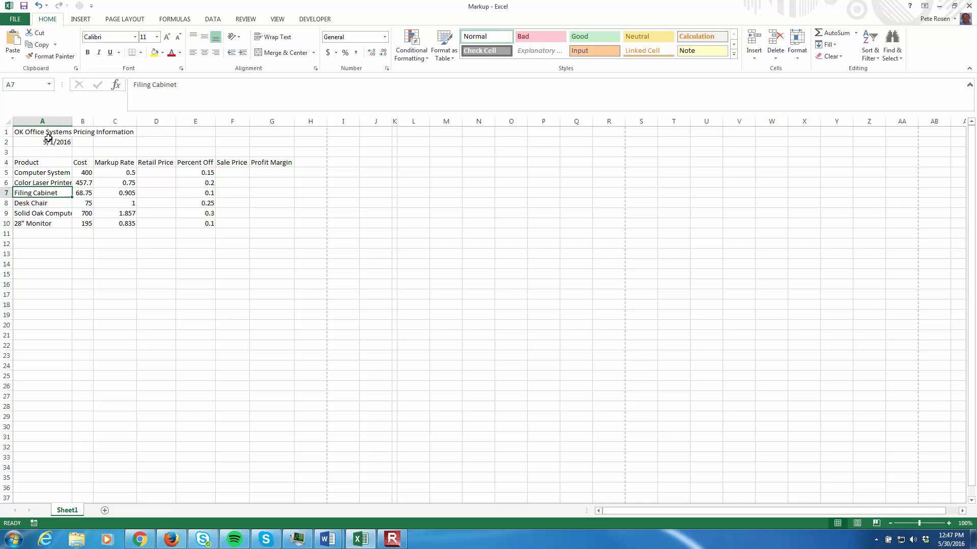
key(Right)
key(Right)
key(Right)
key(Right)
key(Right)
key(Right)
key(Right)
key(Right)
key(Right)
key(Right)
key(Right)
key(Right)
key(Right)
key(Right)
key(Right)
key(Right)
key(Right)
key(Right)
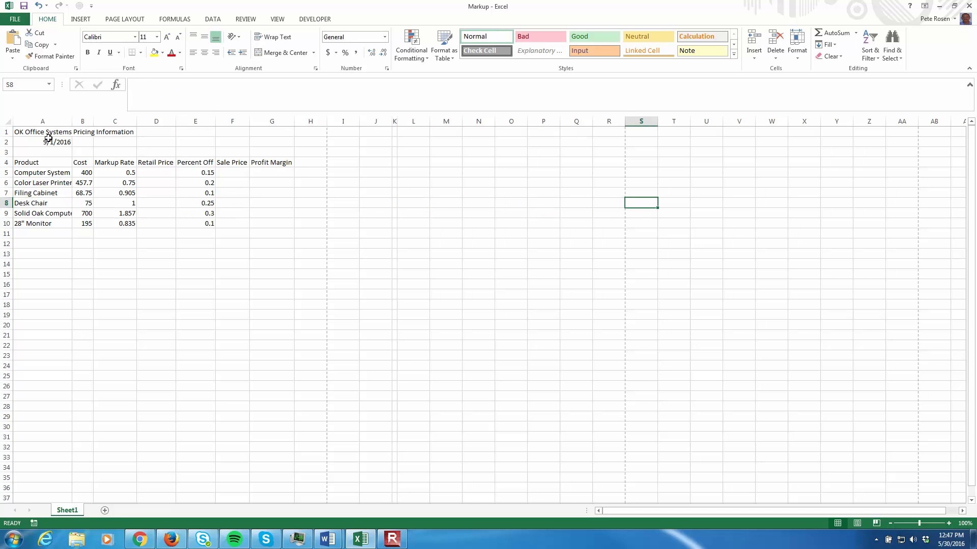
key(Home)
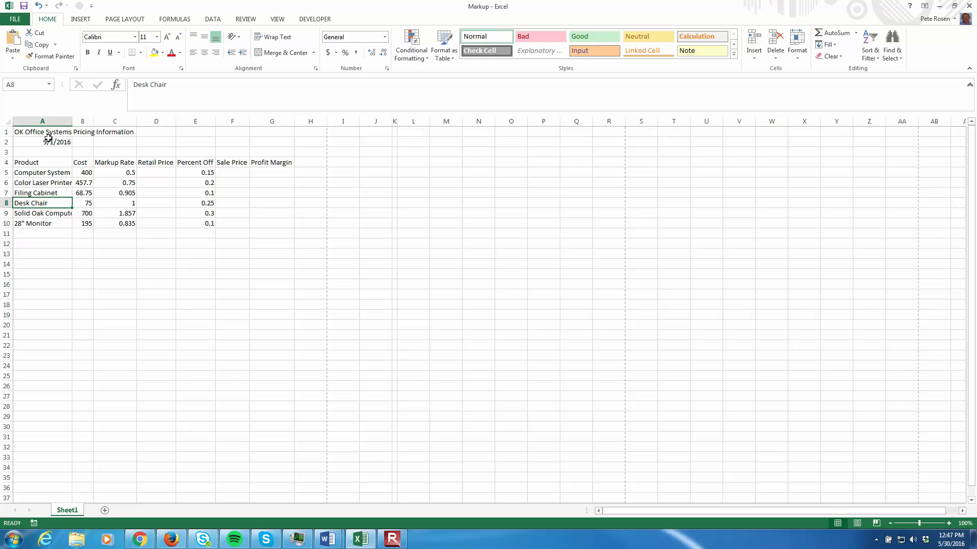
- Move the active cell down to row 39 and across to L39, and jump back to cell A1
key(Down)
key(Down)
key(Down)
key(Down)
key(Down)
key(Down)
key(Down)
key(Down)
key(Down)
key(Down)
key(Down)
key(Down)
key(Down)
key(Down)
key(Down)
key(Down)
key(Down)
key(Down)
key(Down)
key(Down)
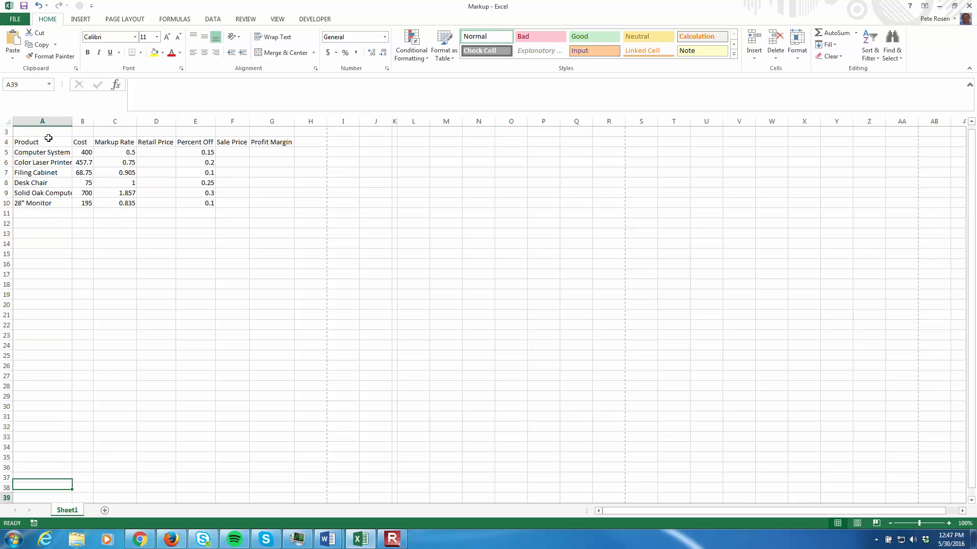
key(Right)
key(Right)
key(Right)
key(Right)
key(Right)
key(Right)
key(Right)
key(Right)
key(Right)
key(Right)
key(Right)
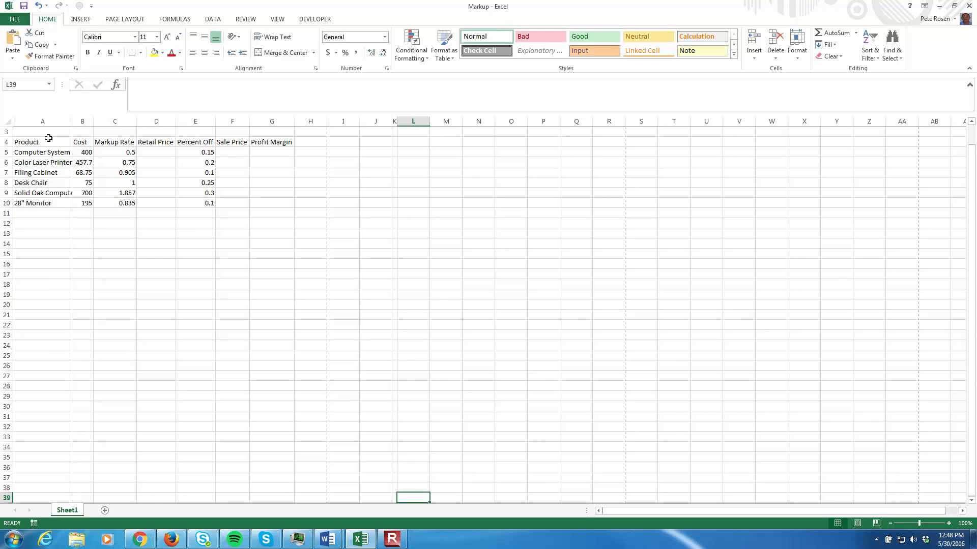
key(ctrl+Home)
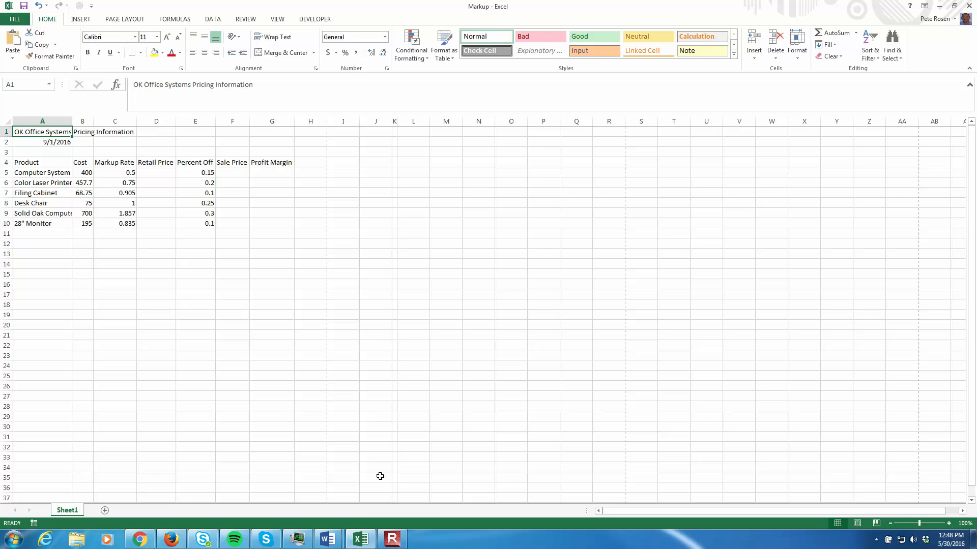
- Enter the text Data in cell J35
click(377, 476)
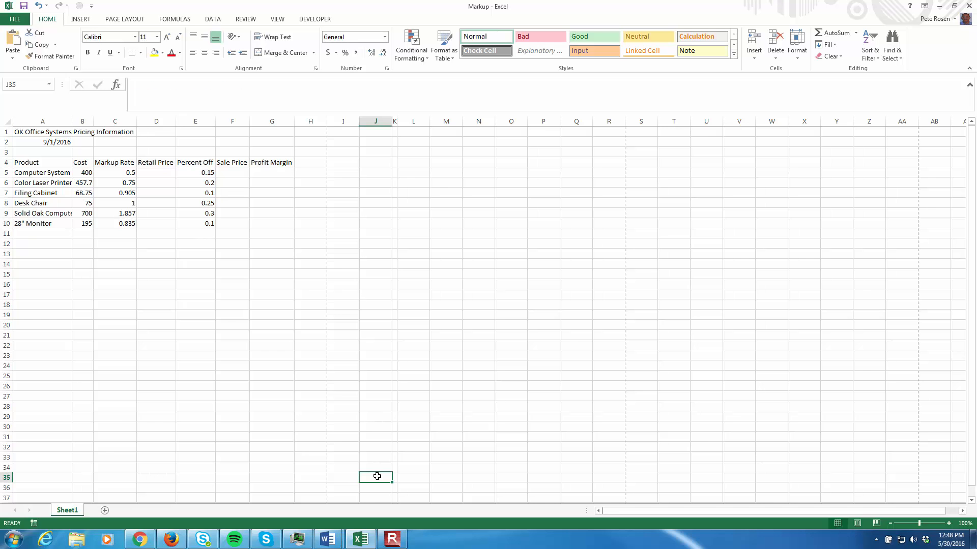
text(Data)
key(Return)
click(377, 476)
- From cell A1, jump to the last cell of the worksheet's used range and return to A1
click(39, 132)
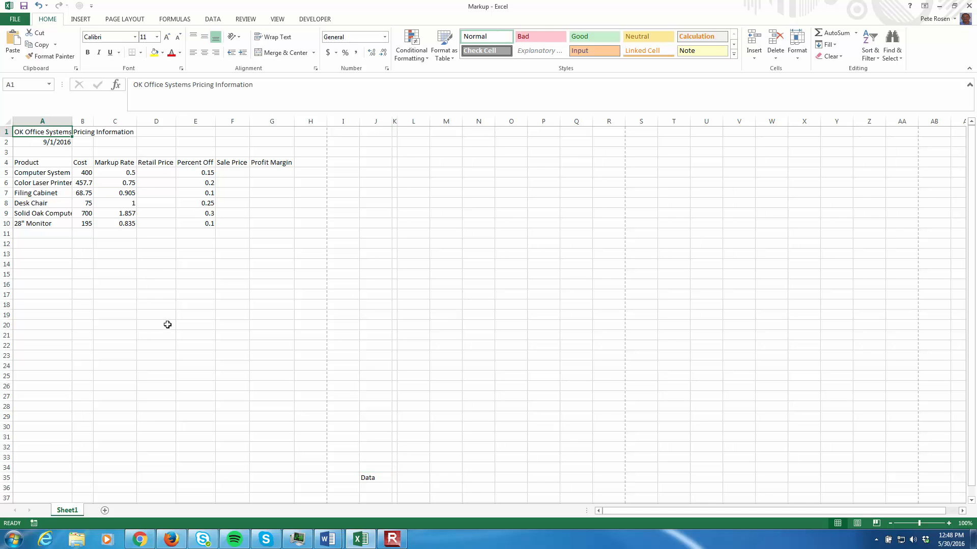
key(ctrl+End)
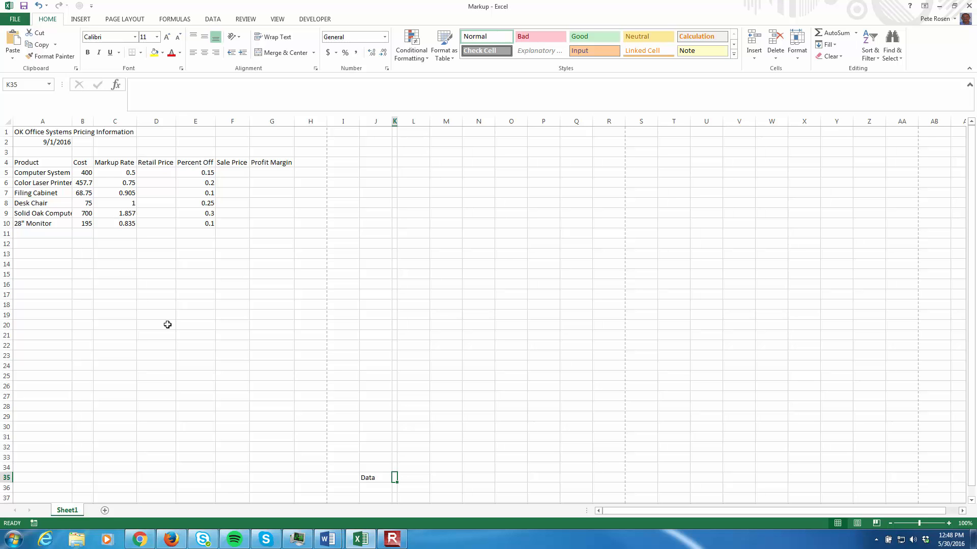
key(ctrl+Home)
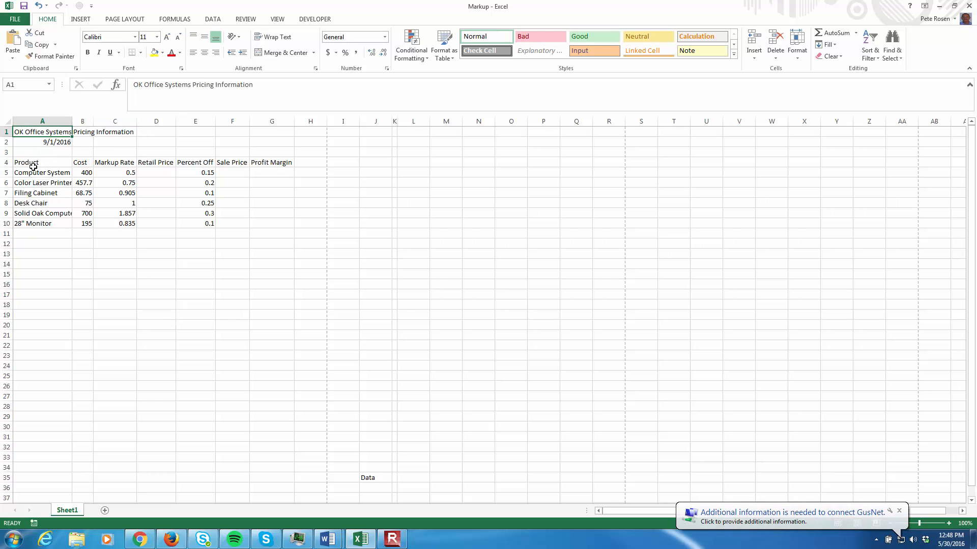
- Step through the values in the Cost and Markup Rate columns, and return to the Computer System's markup rate
click(86, 173)
key(Down)
key(Down)
key(Down)
key(Down)
key(Down)
click(129, 174)
key(Down)
key(Down)
key(Down)
key(Down)
key(Down)
click(131, 171)
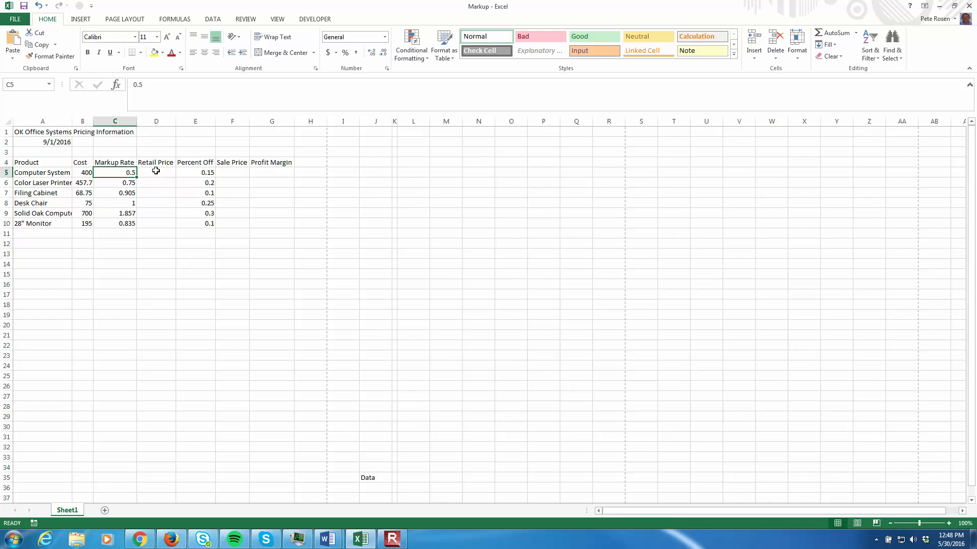
- Compare the text labels in the heading row and Product column with the numeric values in the Cost and Markup Rate columns
click(119, 162)
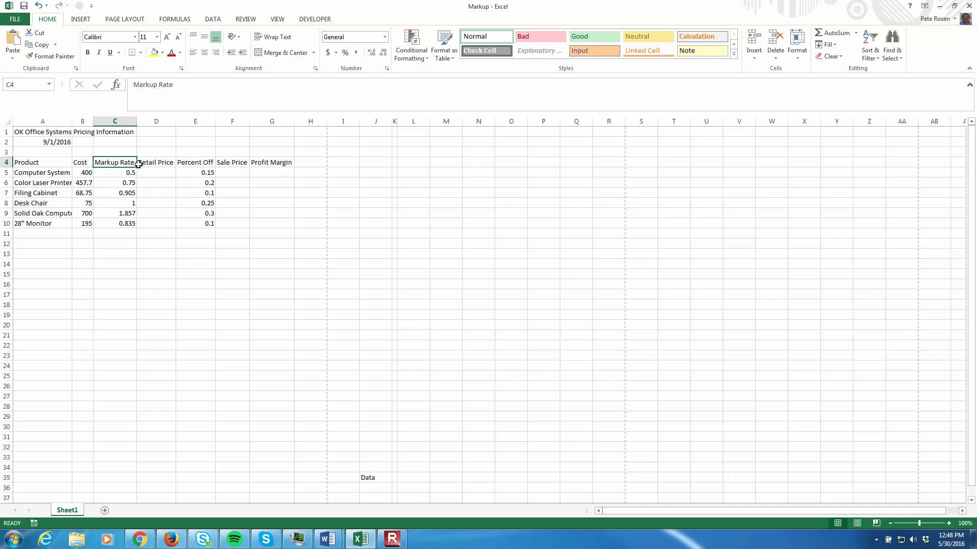
click(36, 163)
click(50, 182)
click(48, 213)
click(92, 185)
click(88, 173)
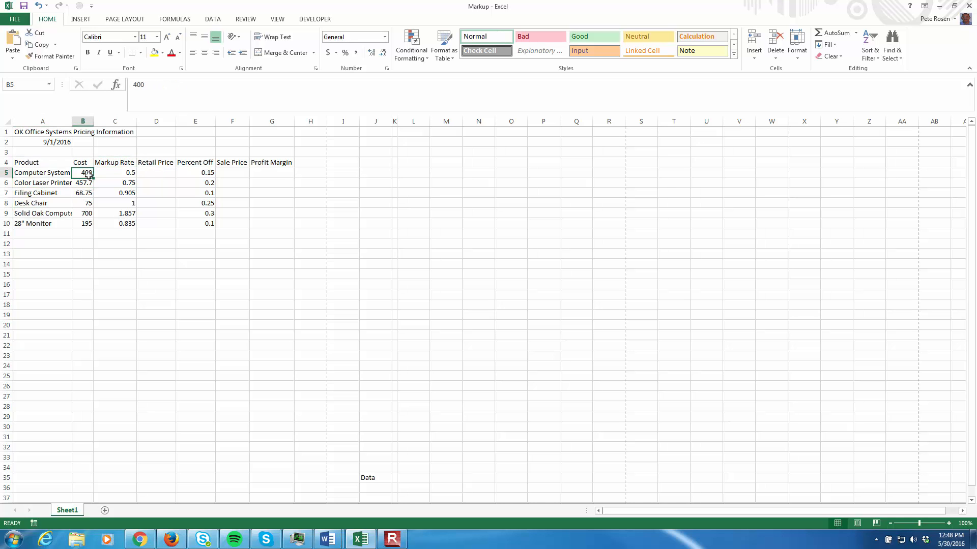
click(130, 175)
- Look through the number formats available for the Markup Rate heading cell, and return to cell A1 without applying one
click(135, 165)
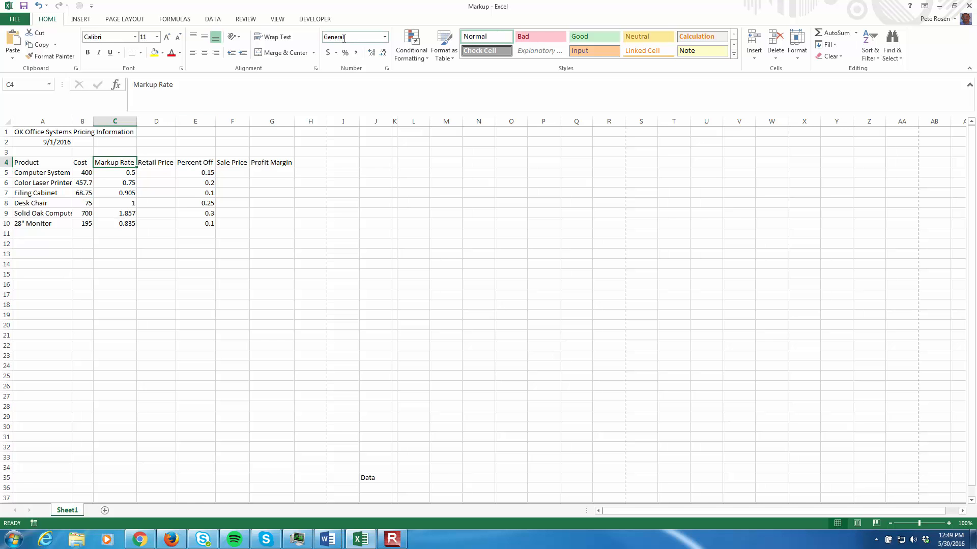
click(384, 37)
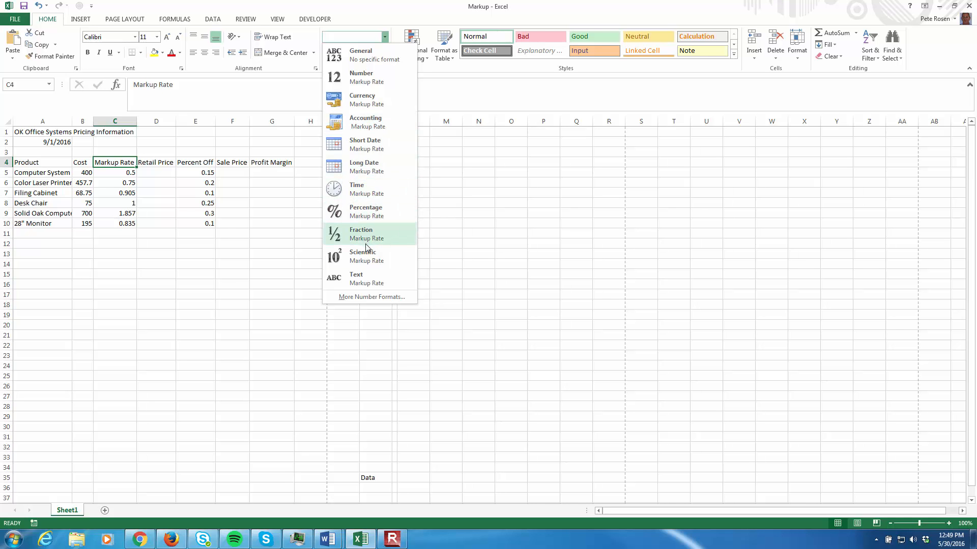
click(228, 283)
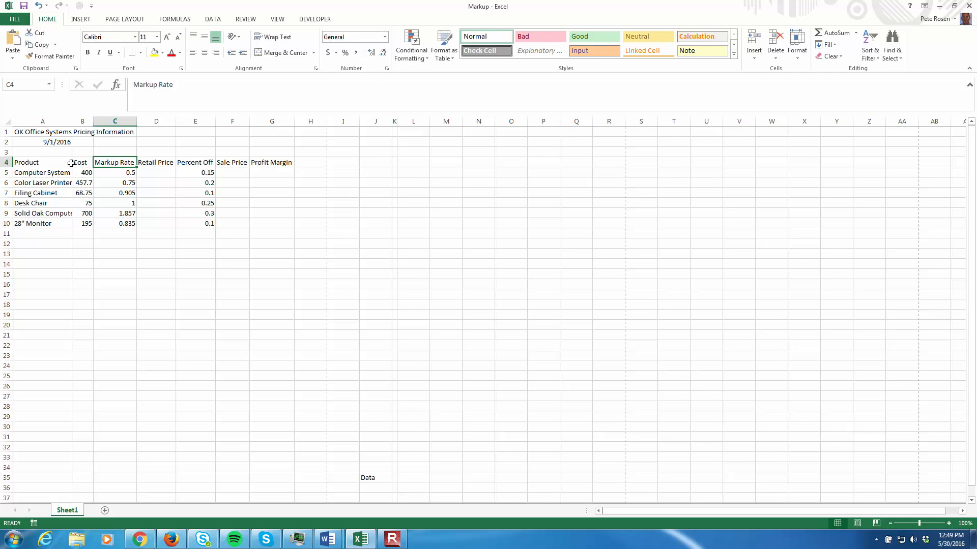
click(27, 131)
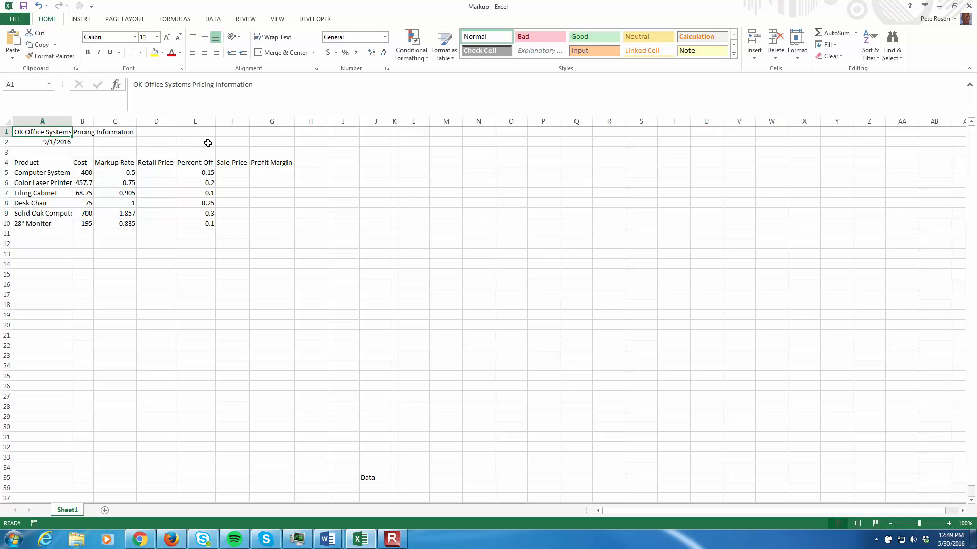
- Clear everything, both contents and formatting, from the date cell A2
click(50, 144)
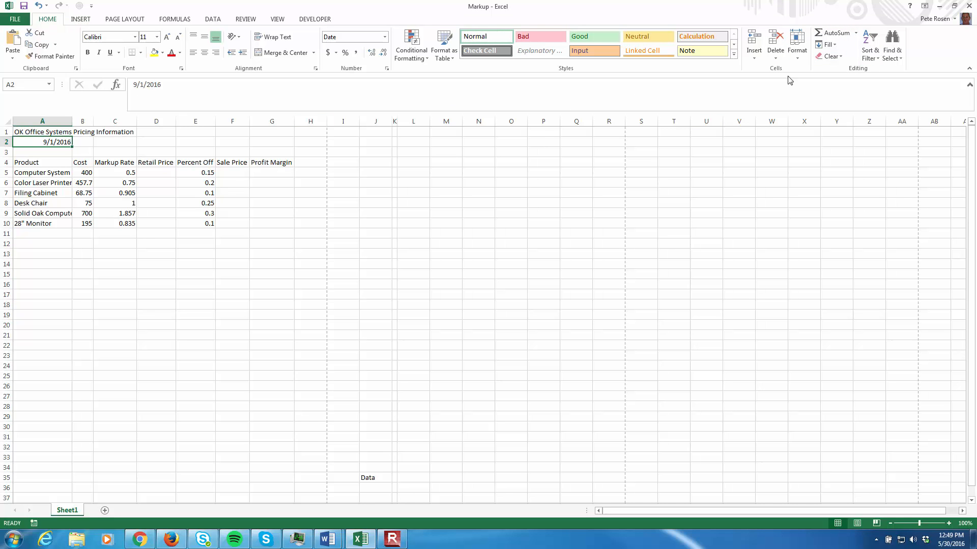
click(841, 61)
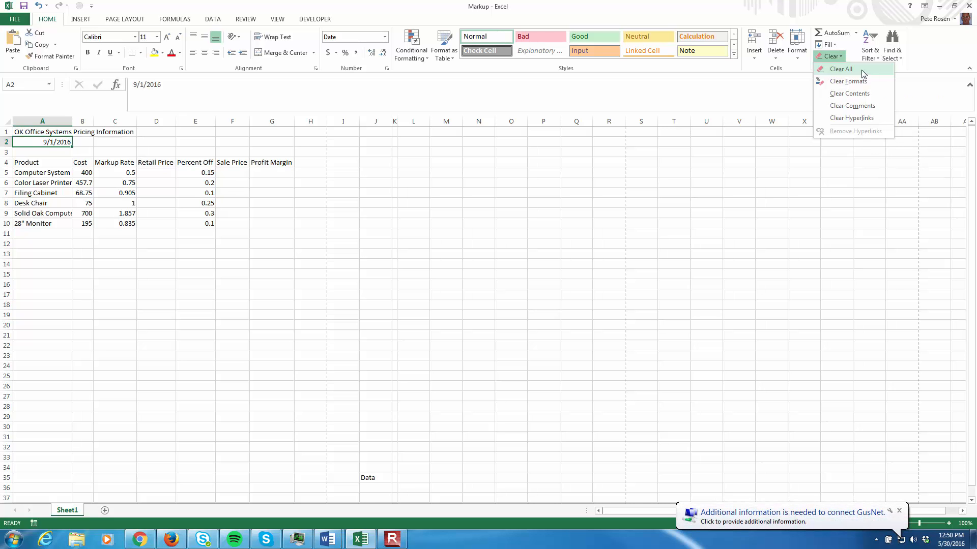
click(840, 69)
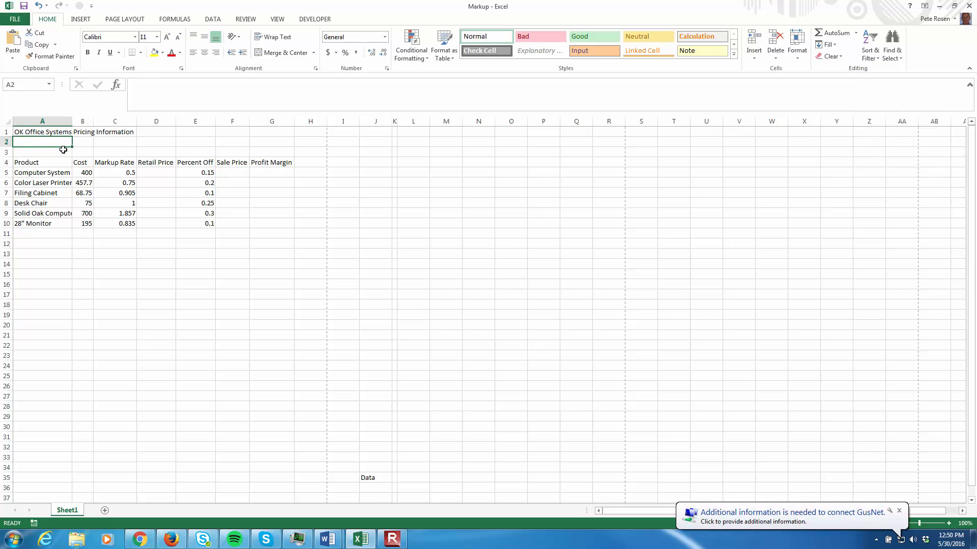
- Enter the date 9/1/2016 in cell A2 and reselect the cell
key(Down)
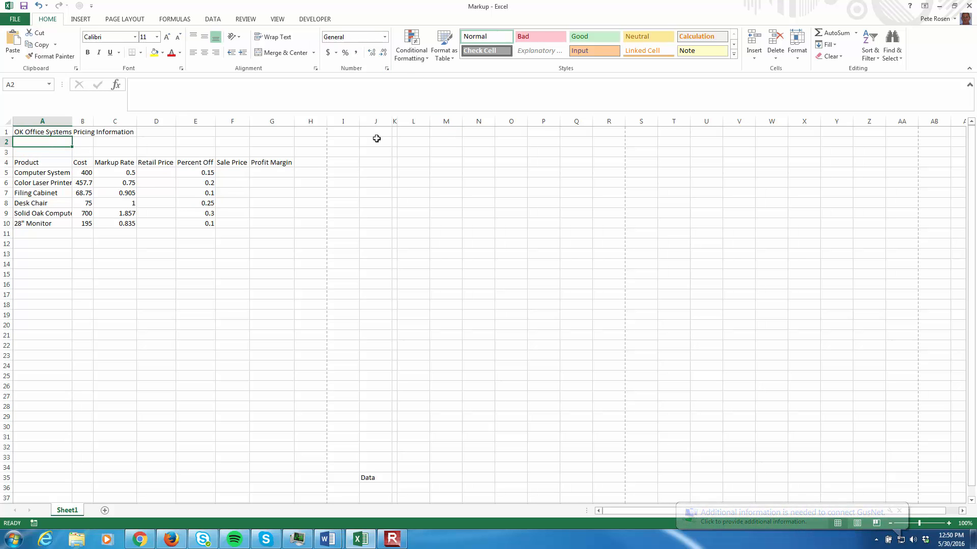
text(9/1/)
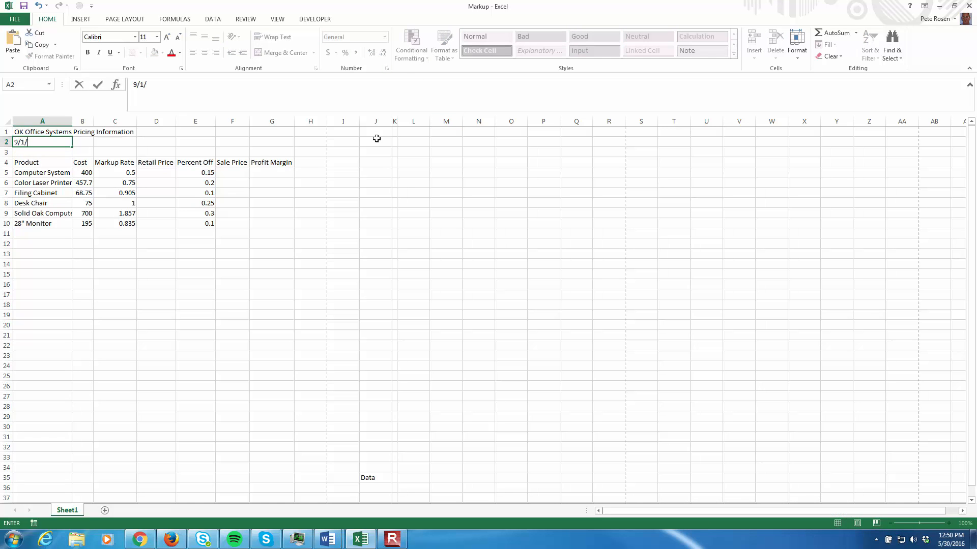
text(3016)
key(BackSpace)
key(BackSpace)
key(BackSpace)
key(BackSpace)
text(2016)
key(ctrl+Return)
key(Return)
click(56, 142)
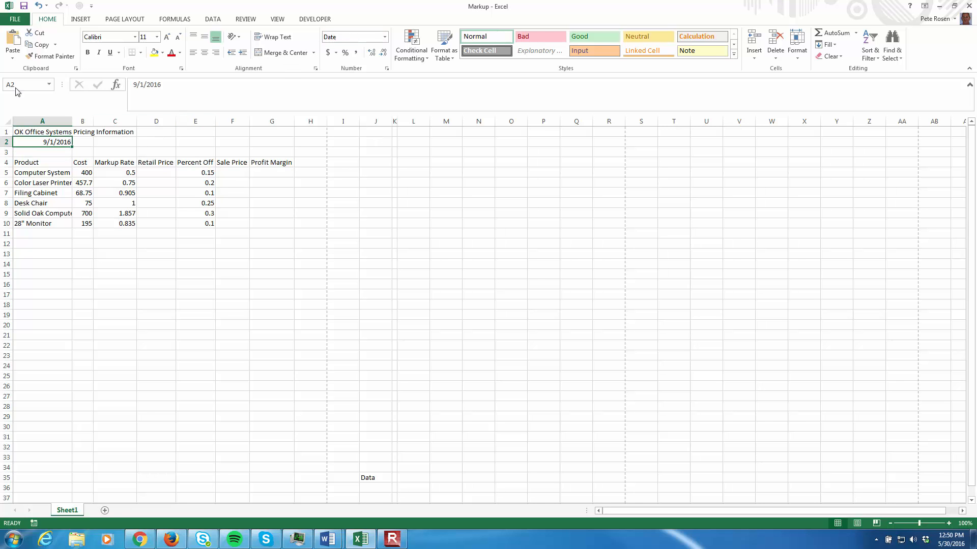
- Examine the title cell, the product names and the Cost column cell by cell, and return to cell A1
click(51, 132)
click(30, 172)
key(Down)
key(Down)
key(Down)
key(Down)
key(Down)
key(Right)
key(Up)
key(Up)
key(Up)
key(Up)
key(Up)
key(Up)
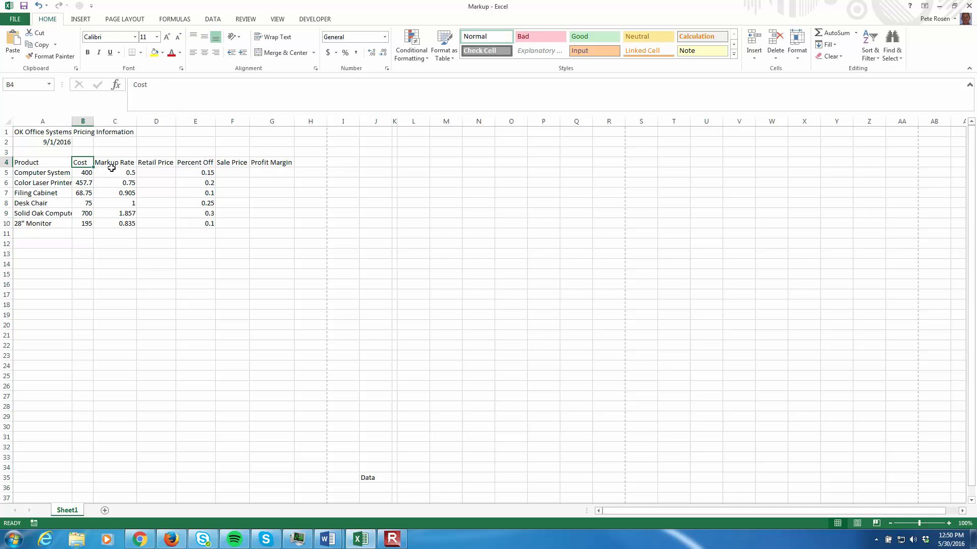
click(30, 133)
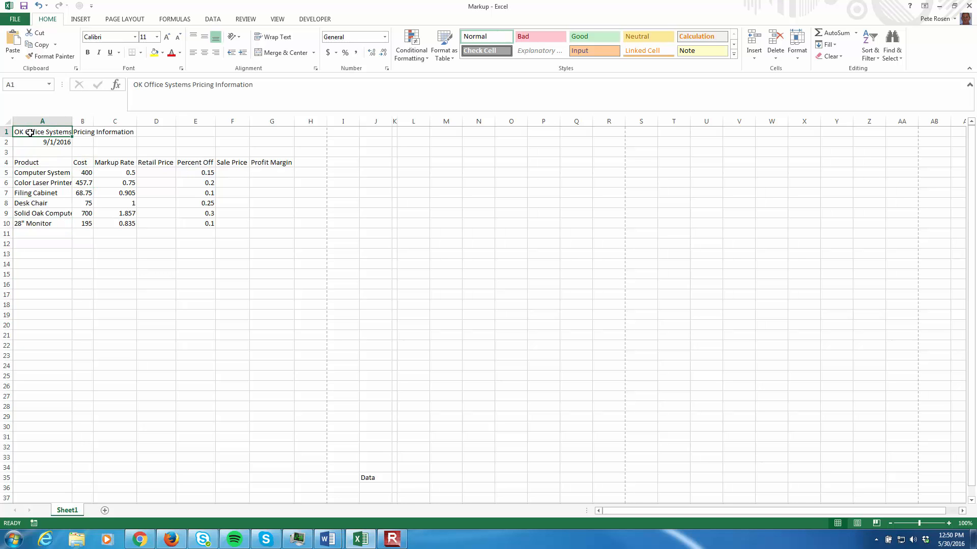